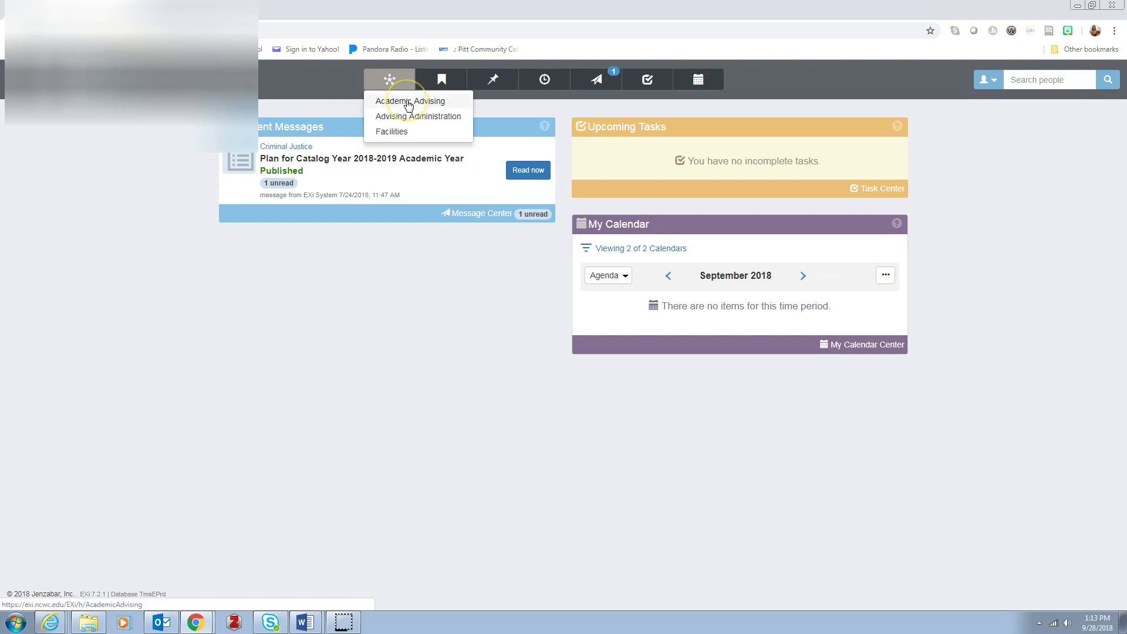
Open the Academic Advising hub and review its overview, holds, registration clearance, graduation status and calendar blocks.
left_click(409, 103)
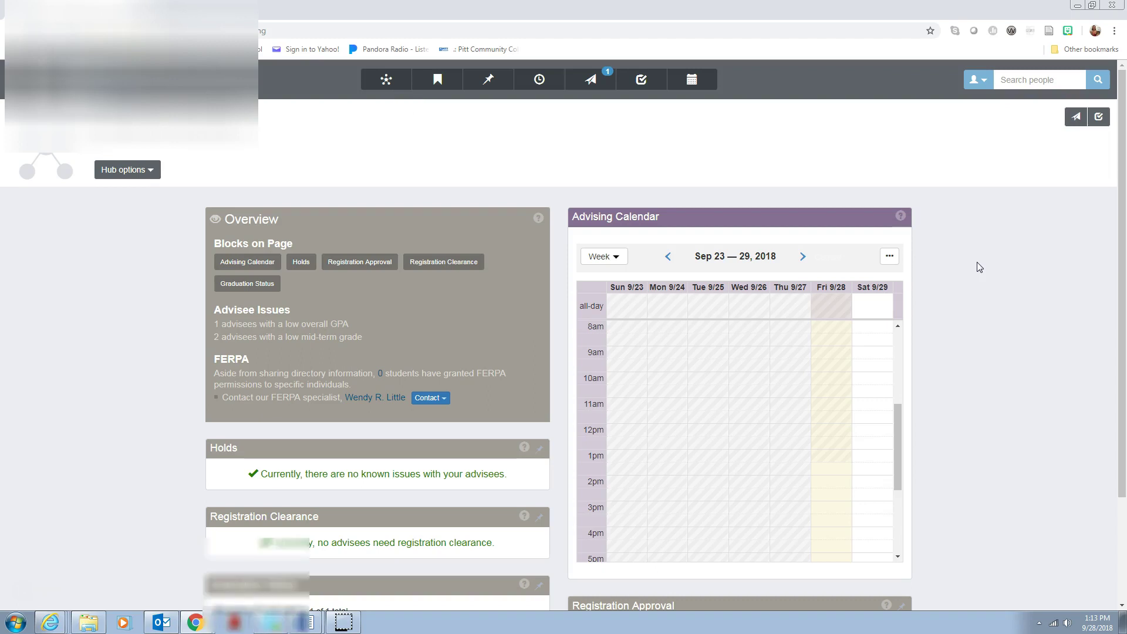
left_click(993, 268)
scroll(995, 271, "down", 1)
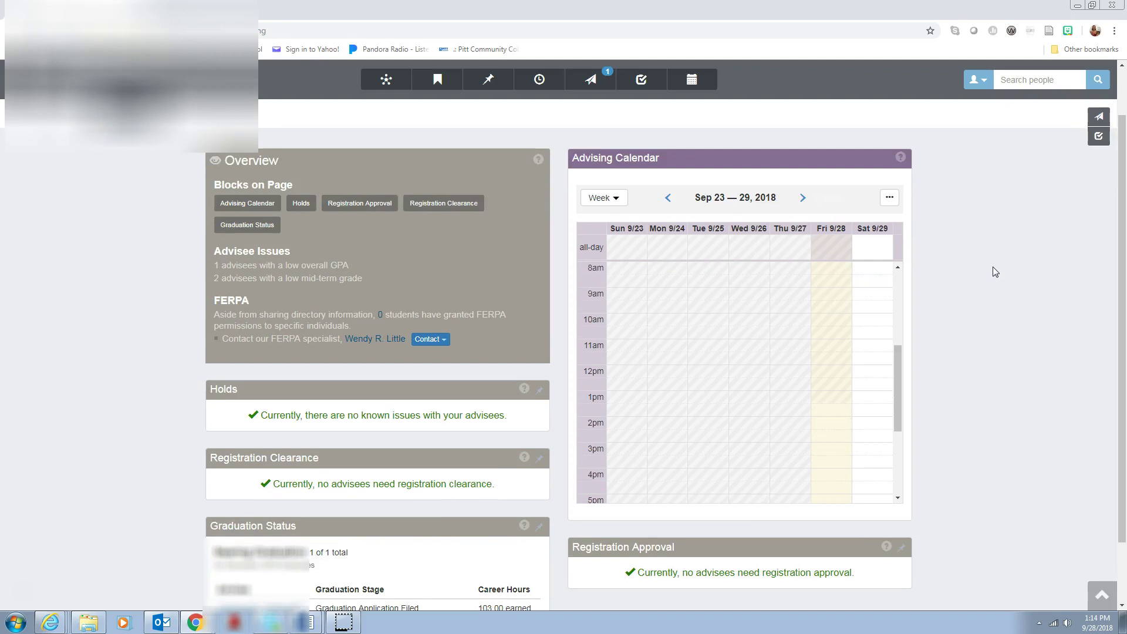
scroll(994, 272, "down", 1)
scroll(993, 268, "up", 1)
scroll(993, 267, "down", 1)
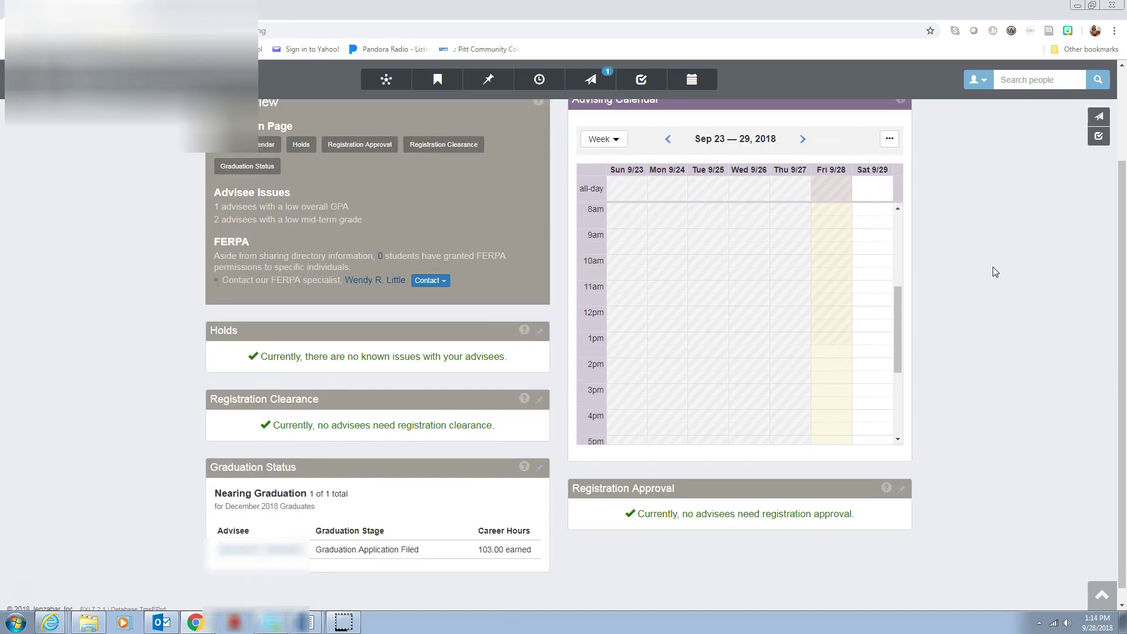
scroll(995, 272, "up", 1)
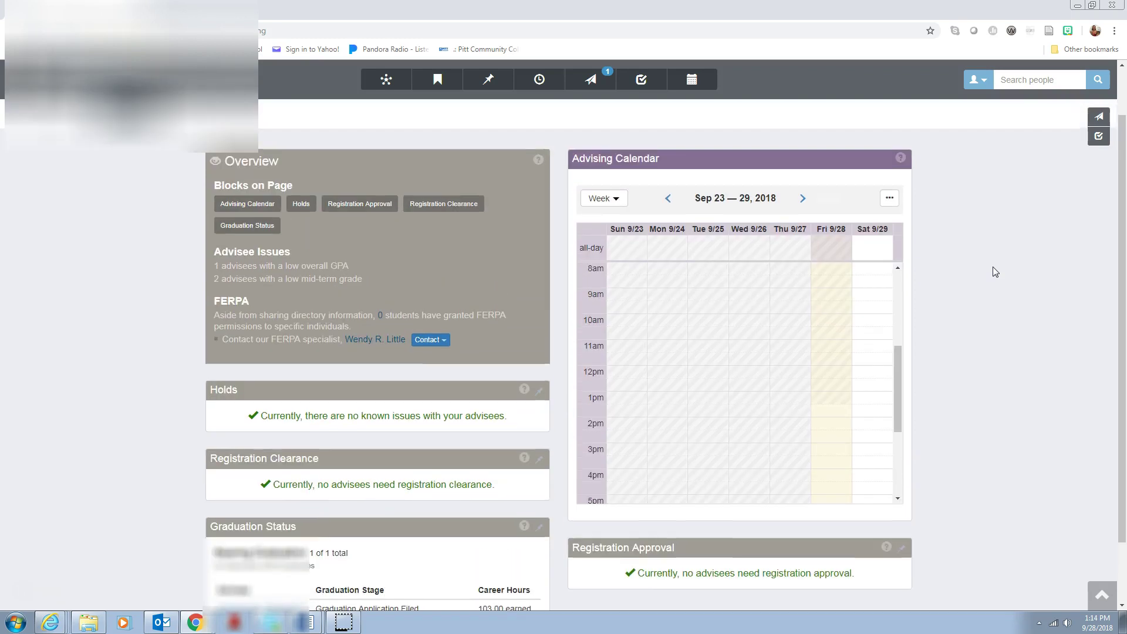
scroll(994, 271, "up", 1)
Open My Advisee Roster from the advising hub's options.
left_click(153, 174)
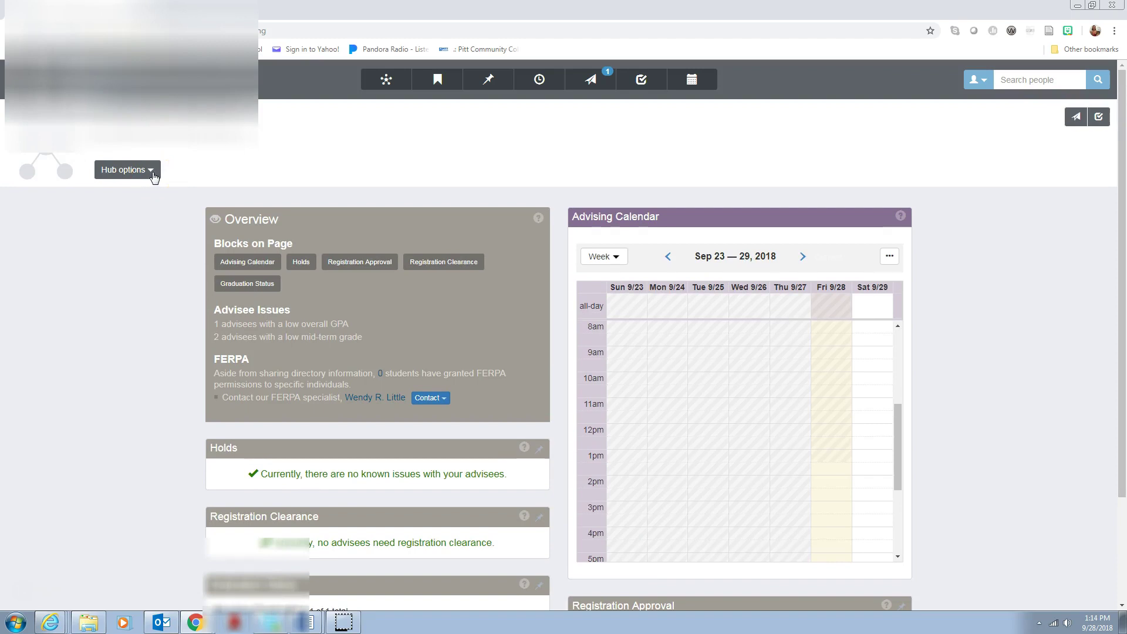
left_click(153, 174)
left_click(168, 210)
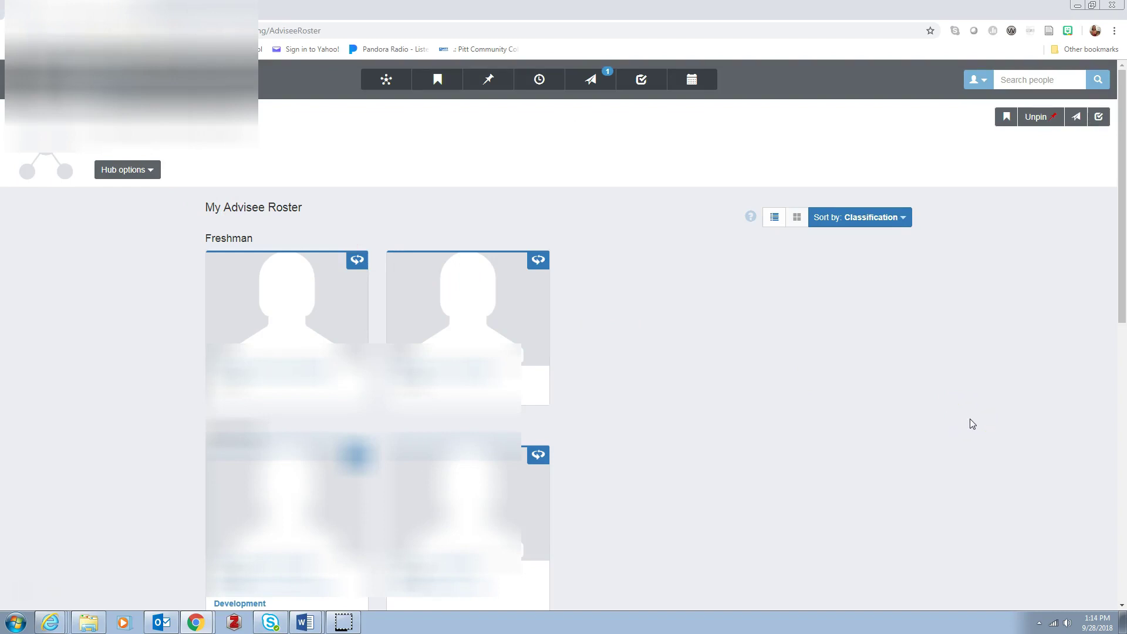
key("alt+Tab")
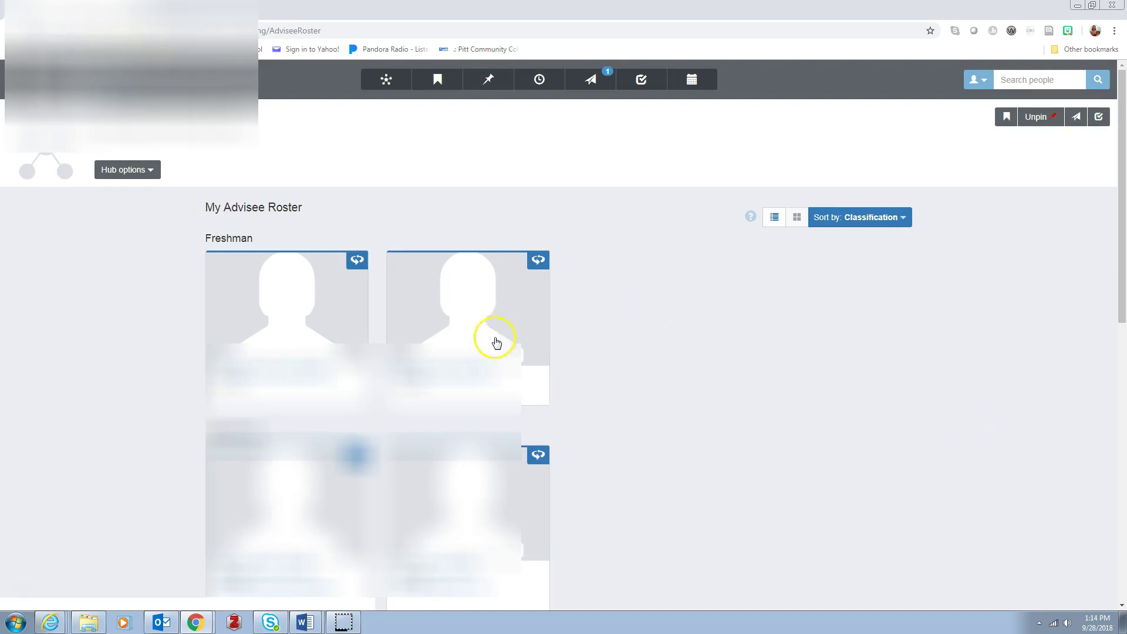
Open the second freshman advisee's student page and review the overview, calendar and registration information.
left_click(457, 375)
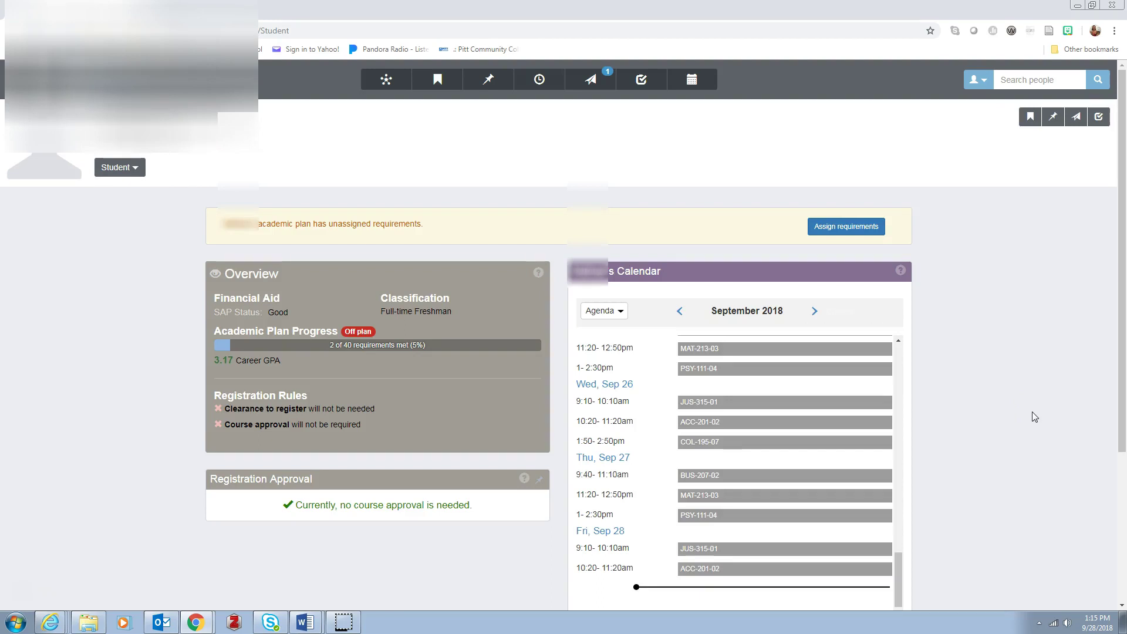
scroll(1034, 417, "down", 1)
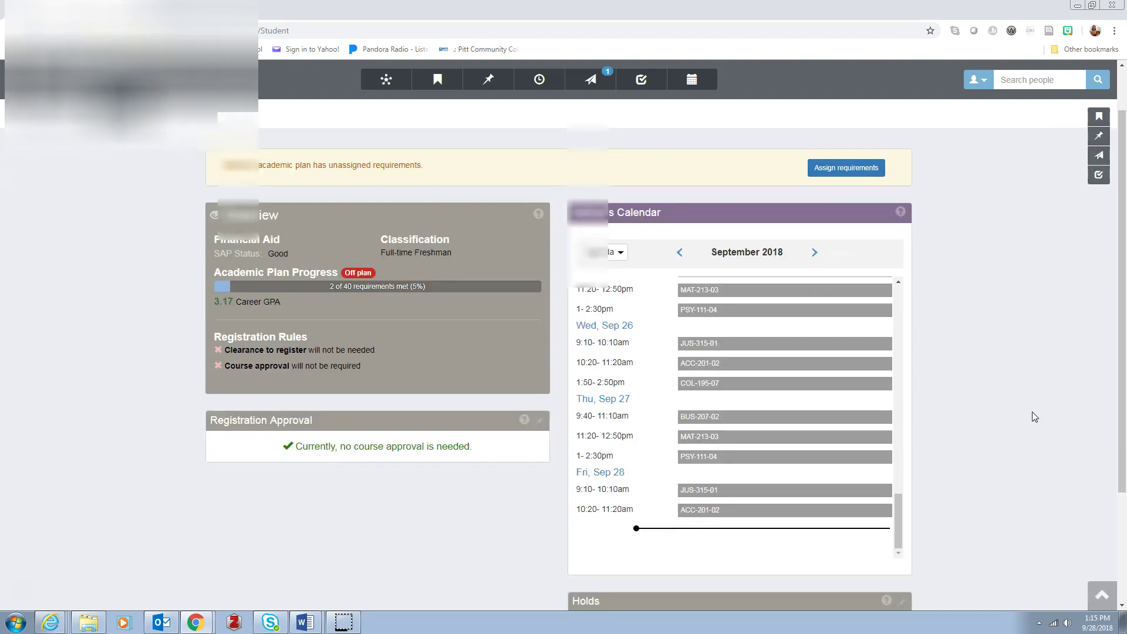
scroll(1035, 417, "down", 1)
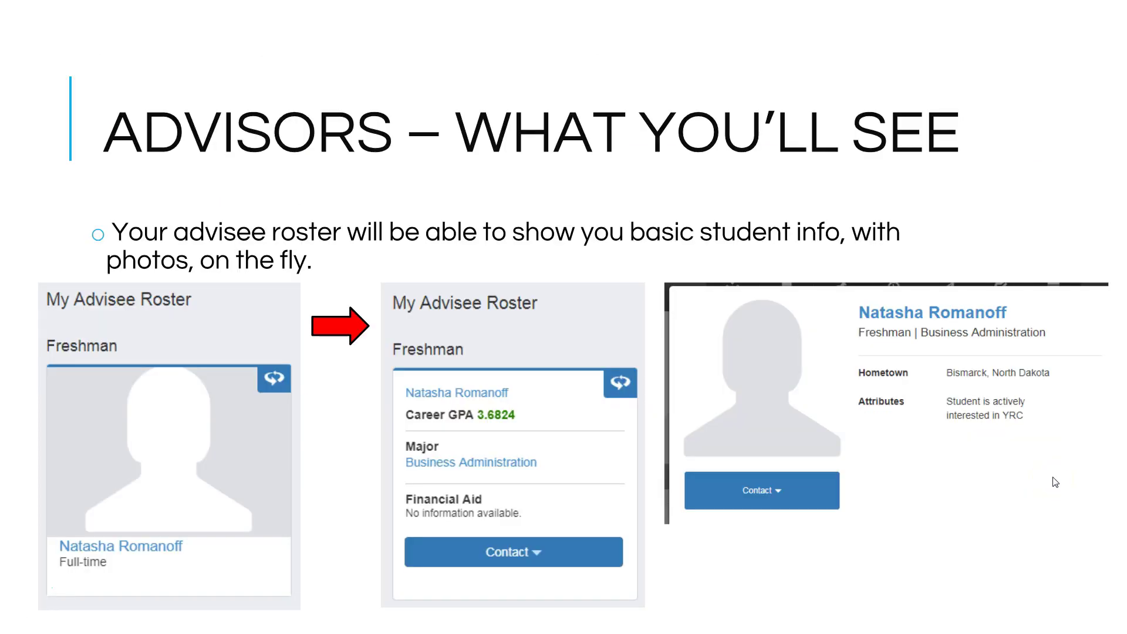
left_click(274, 382)
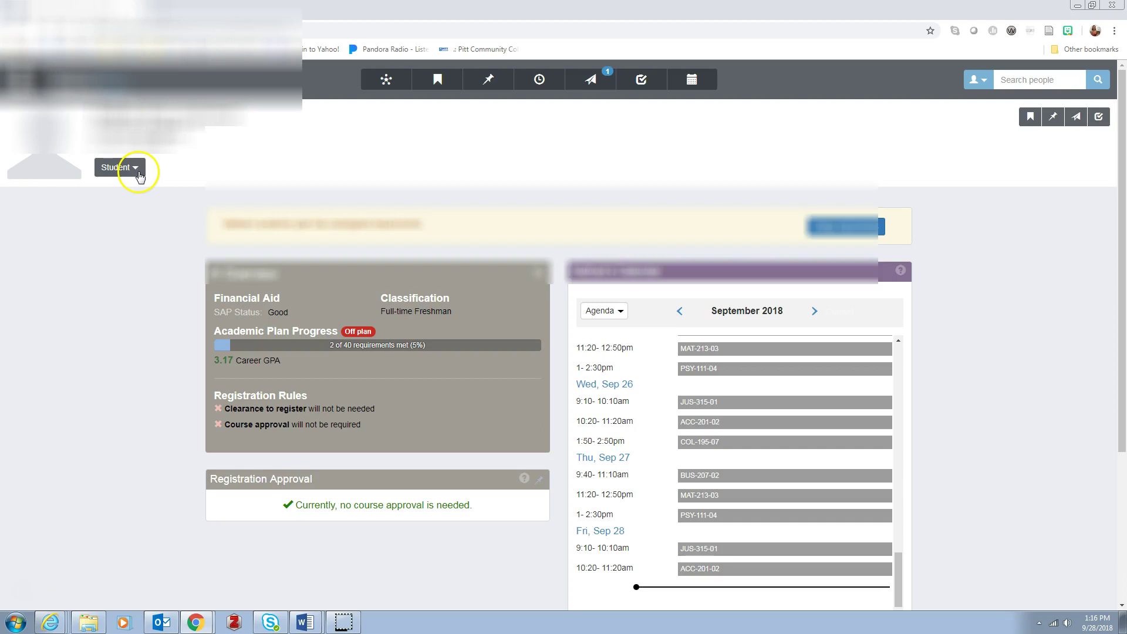
Open the student's Advisee Spotlight and review the to-do list, goals and success team.
left_click(139, 174)
left_click(156, 207)
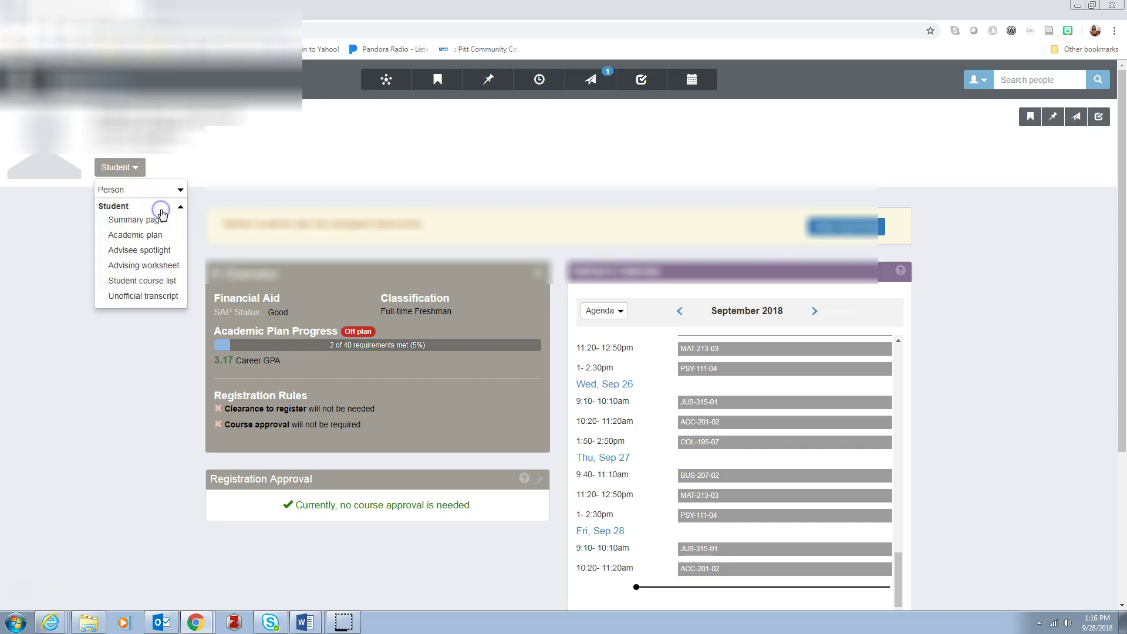
left_click(166, 251)
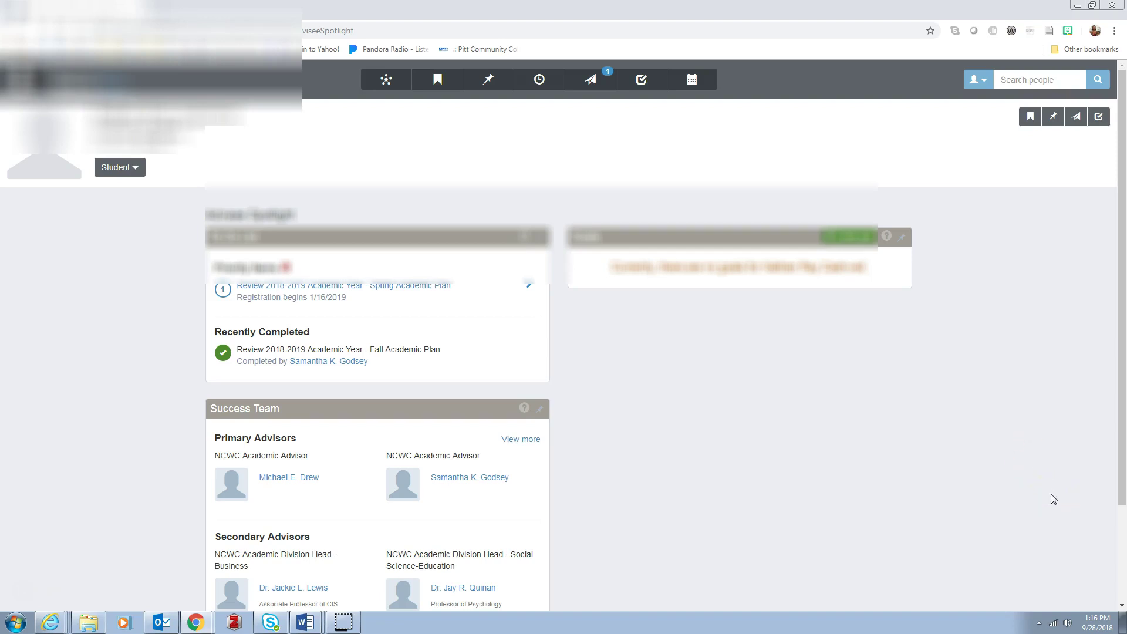
scroll(1054, 499, "down", 2)
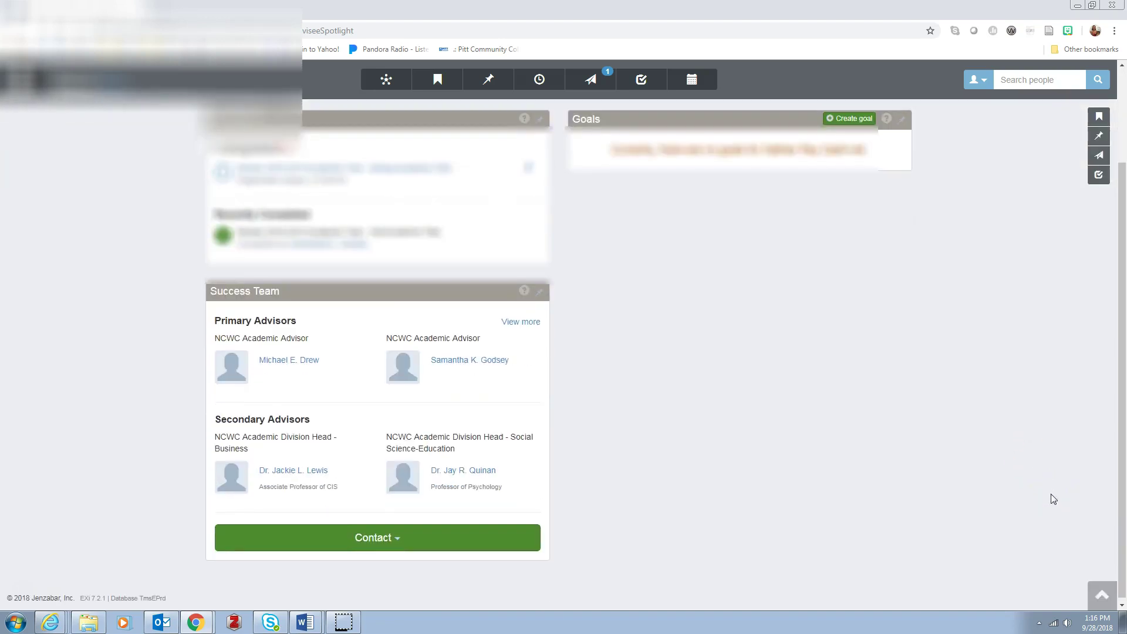
scroll(1024, 498, "up", 2)
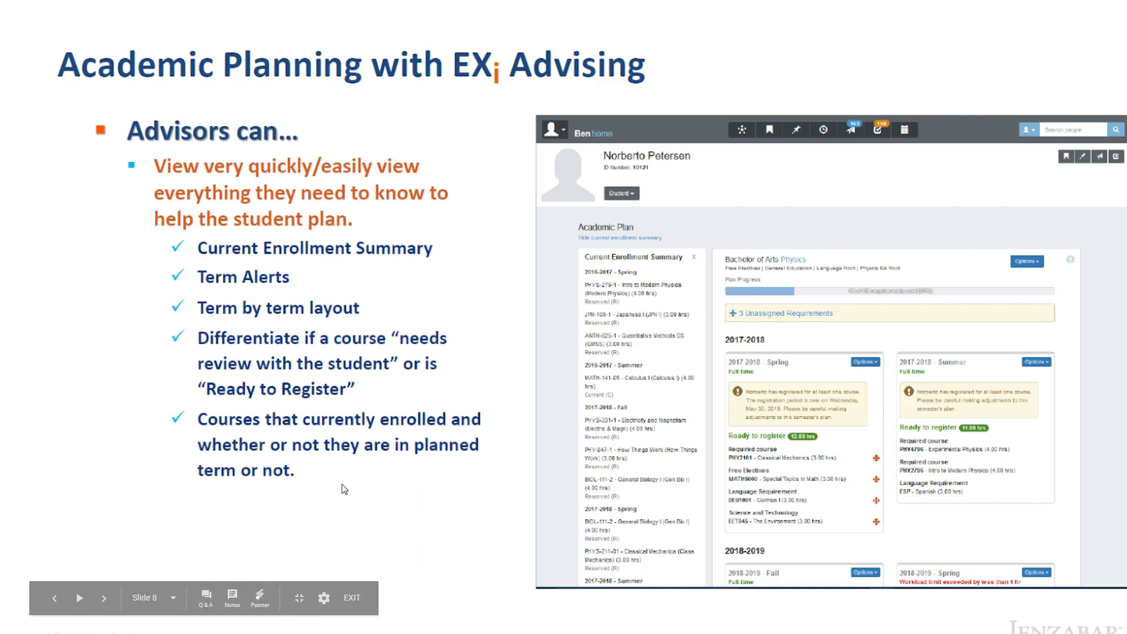
key("Right")
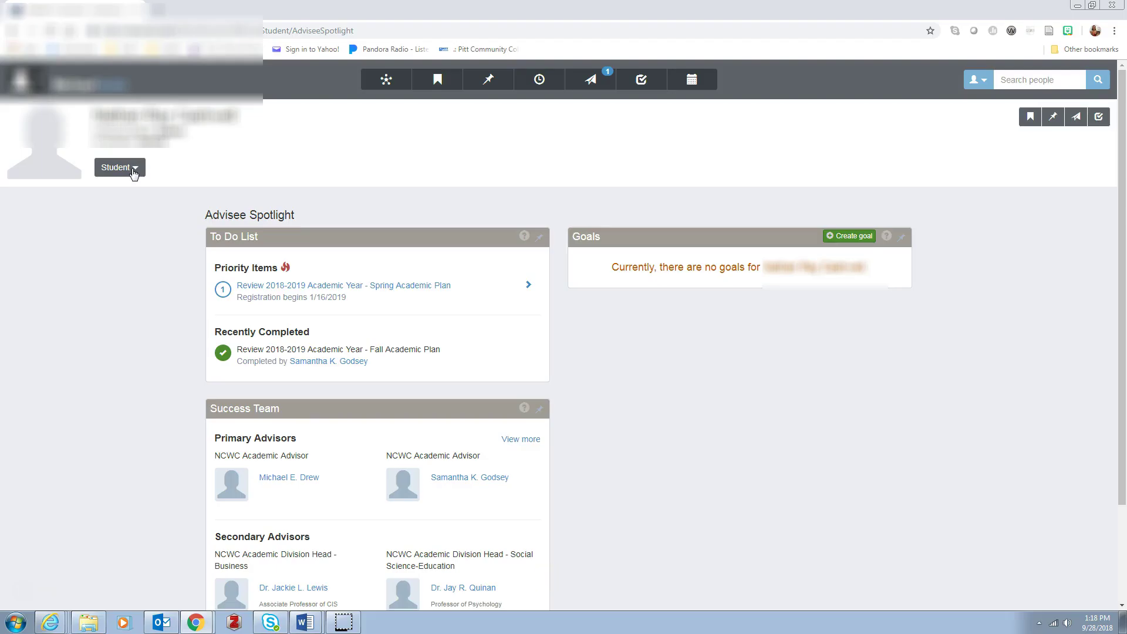
Open the student's Academic Plan and review the plan progress, unassigned requirements and term-by-term courses.
left_click(134, 170)
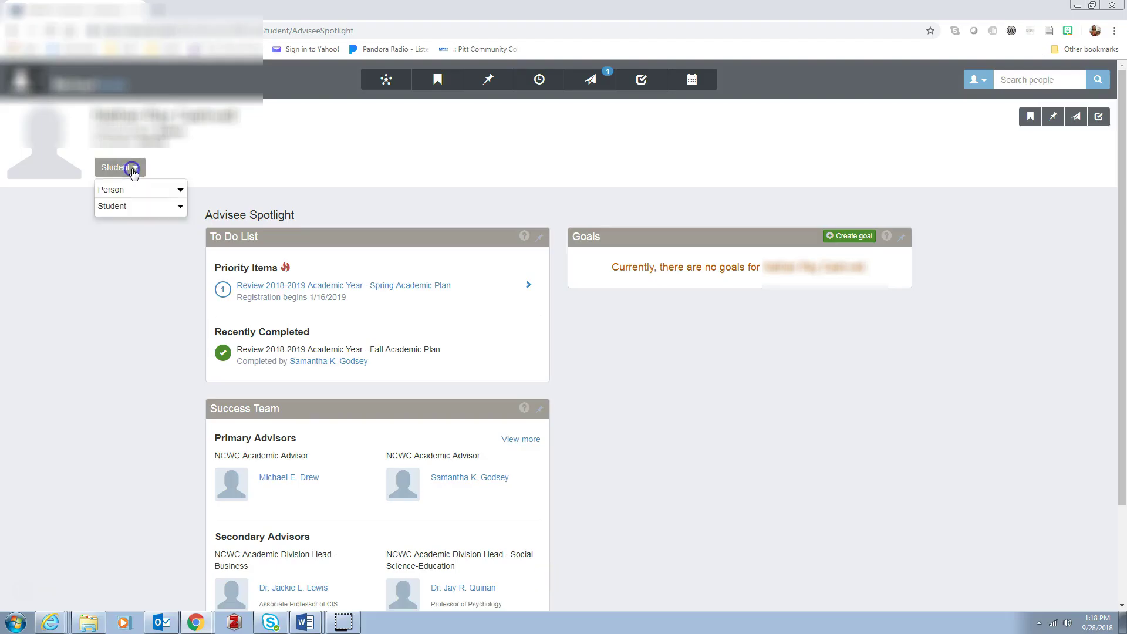
left_click(141, 206)
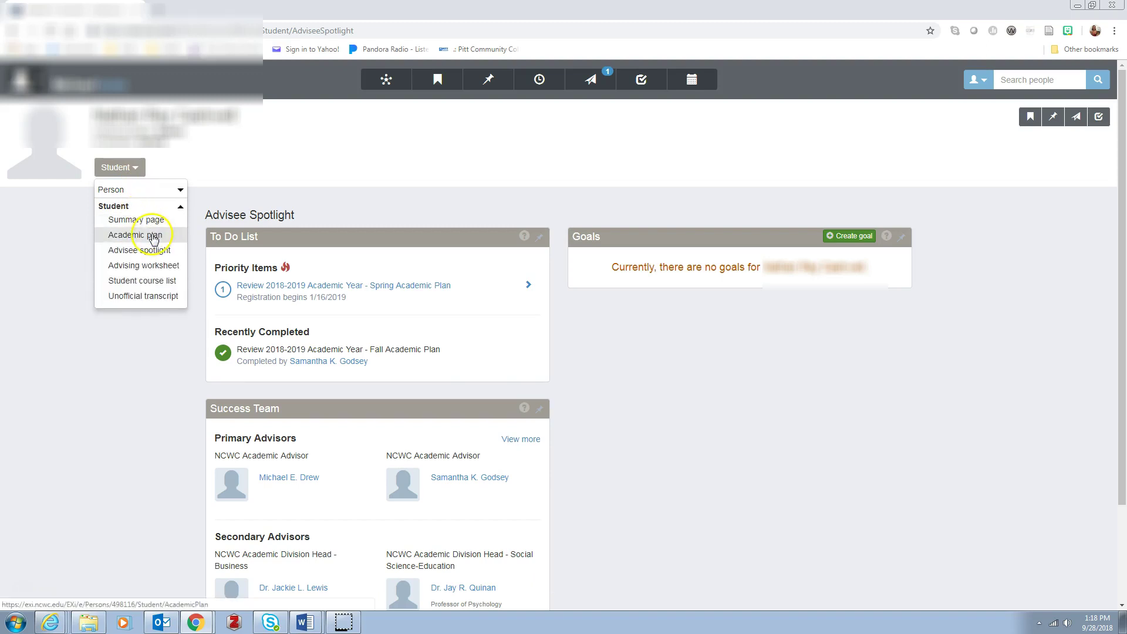
left_click(136, 235)
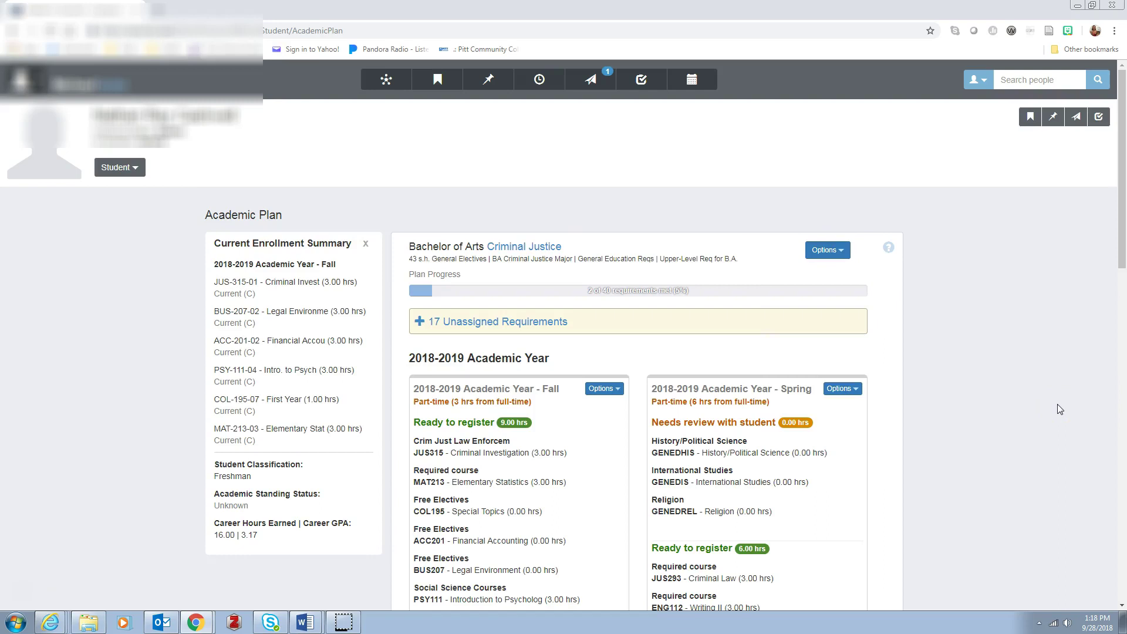
scroll(1058, 404, "down", 2)
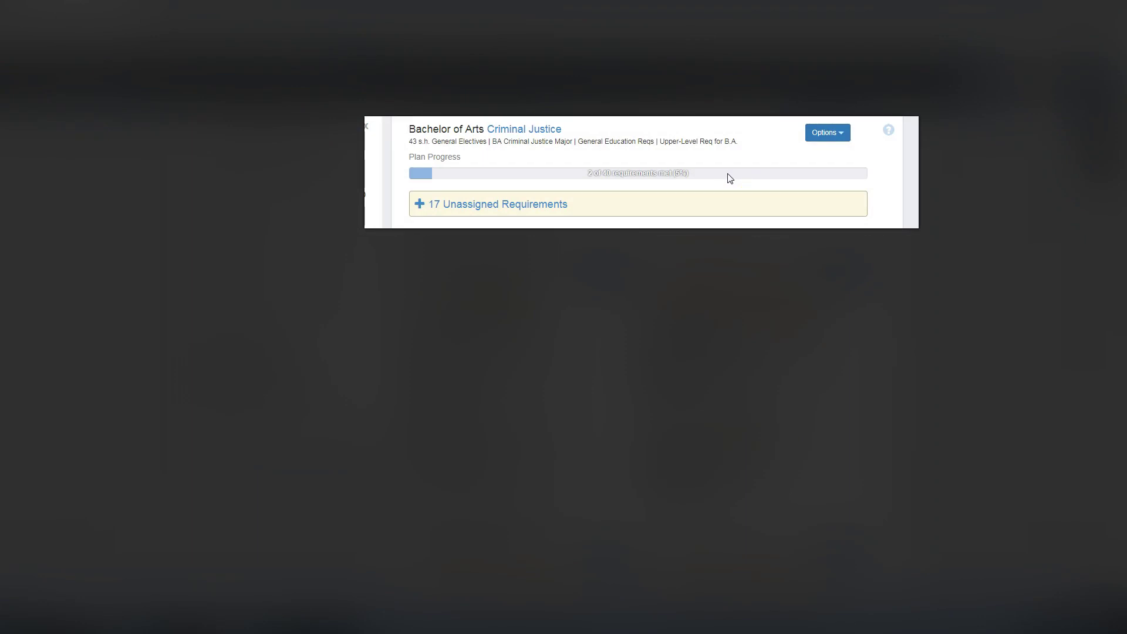
scroll(894, 267, "down", 2)
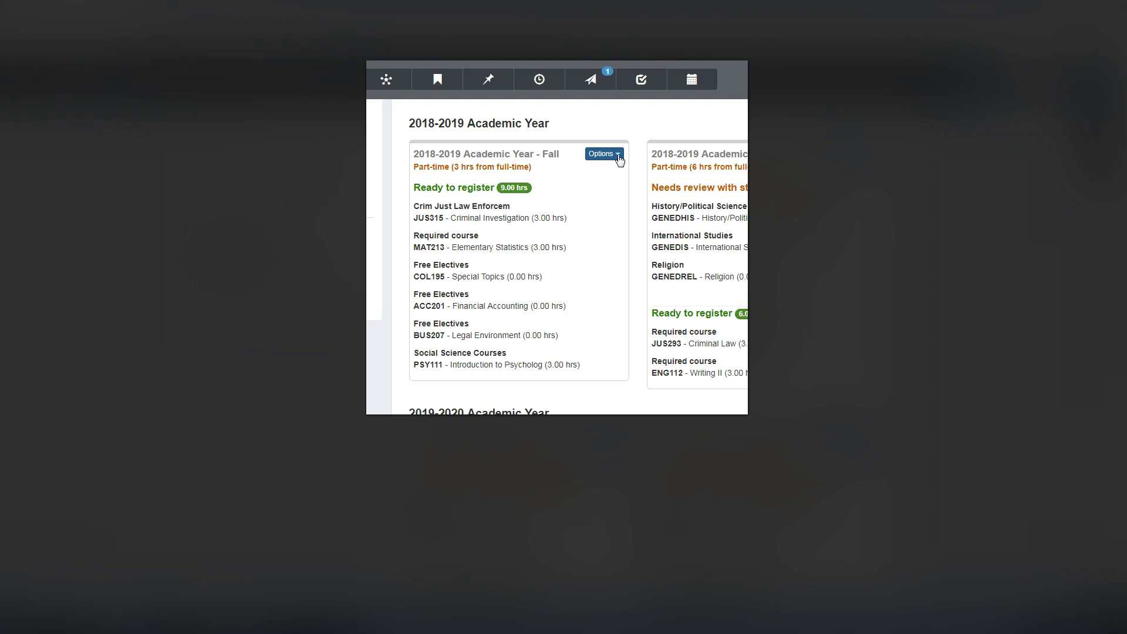
Try to replace the COL195 free elective in the 2018-2019 Fall term with a course found by searching for "jus".
left_click(619, 157)
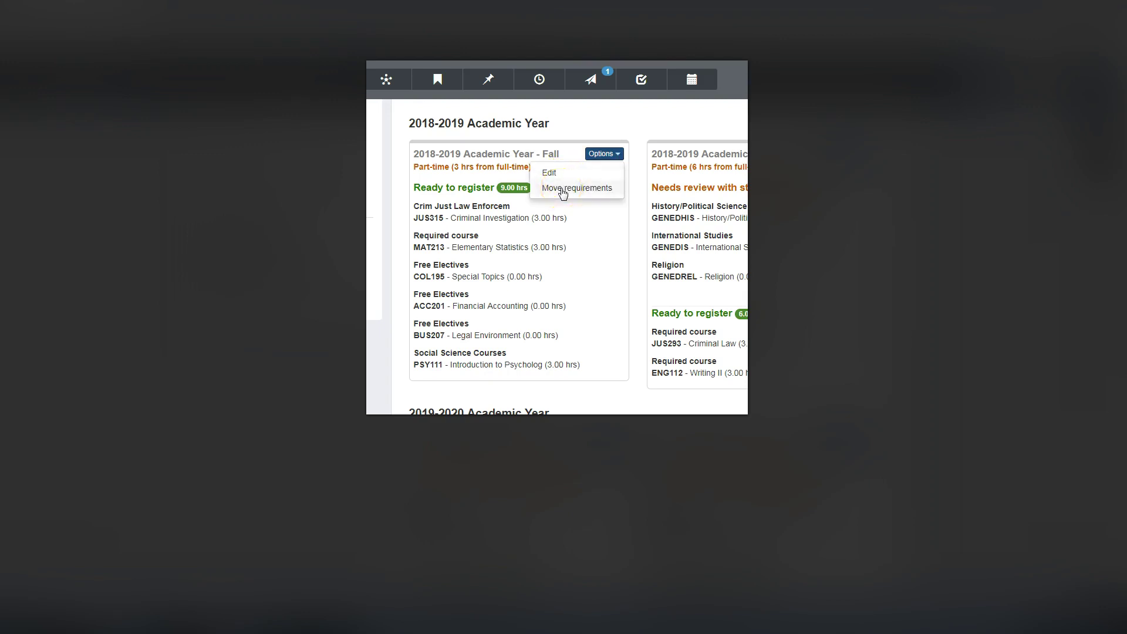
left_click(562, 189)
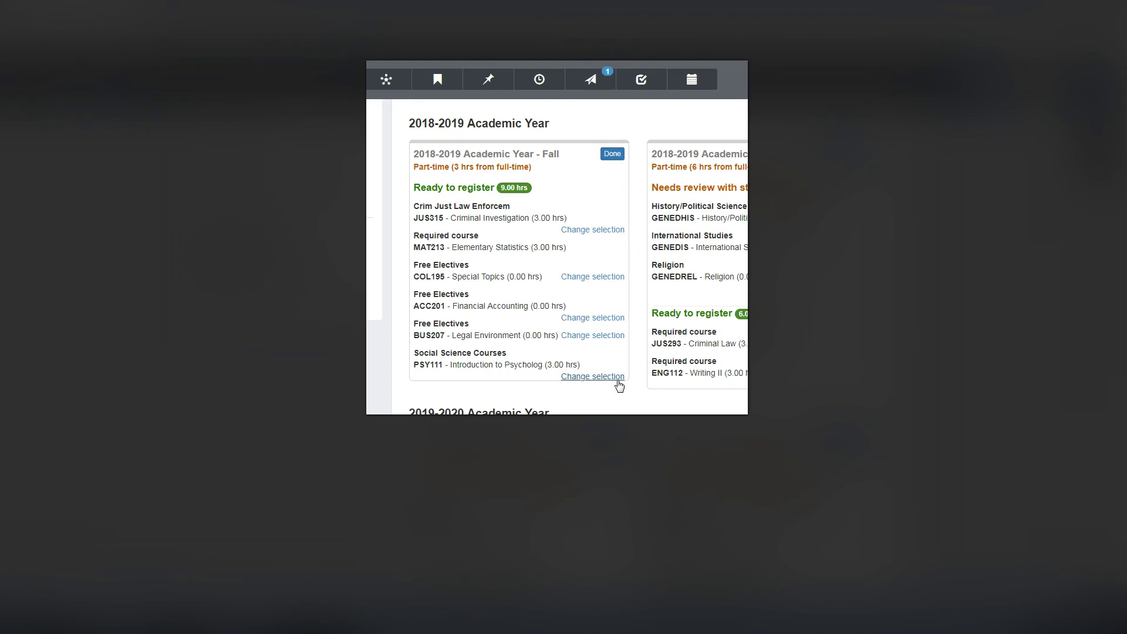
left_click(599, 279)
left_click(512, 223)
type("jus")
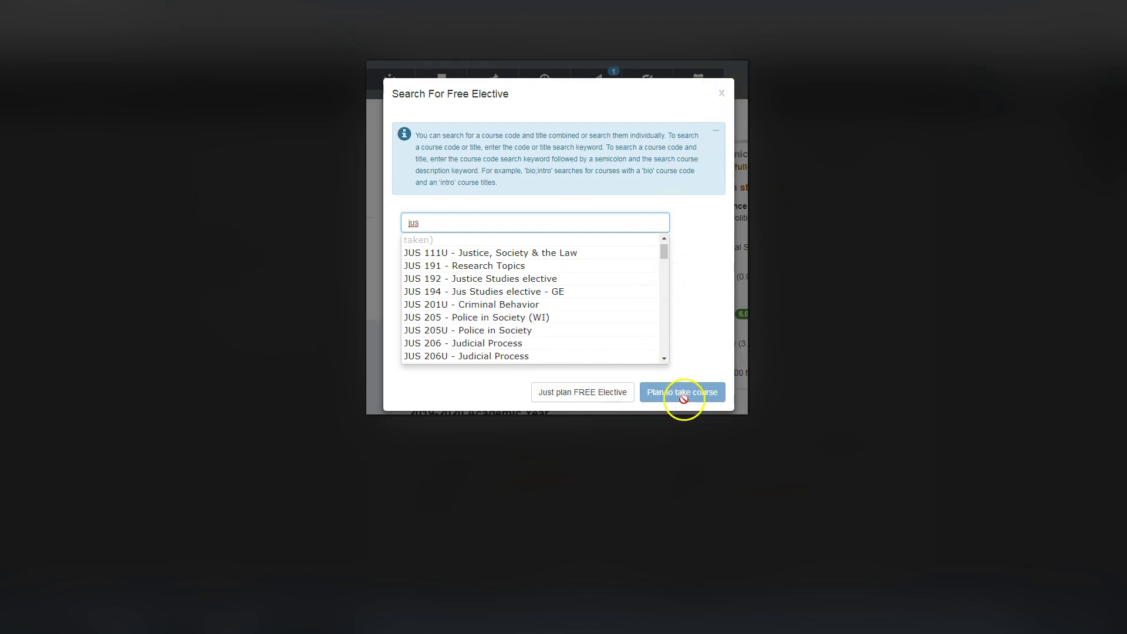
left_click(480, 252)
left_click(678, 280)
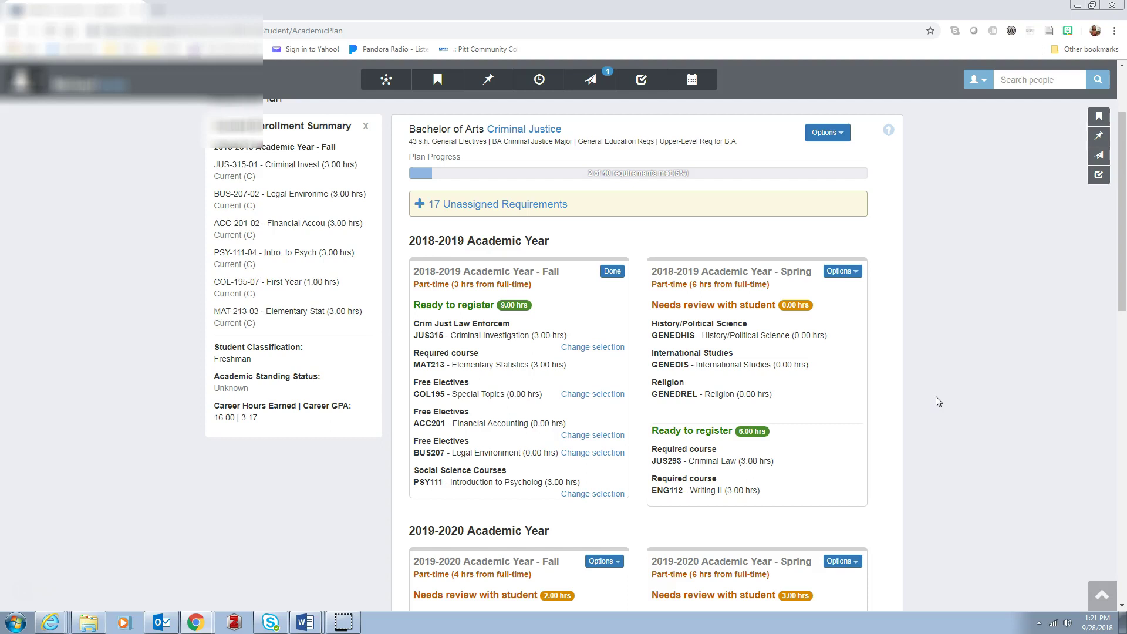
Add the time period "2018-2019 Academic Year - Summer 1" to the student's academic plan.
scroll(936, 396, "up", 1)
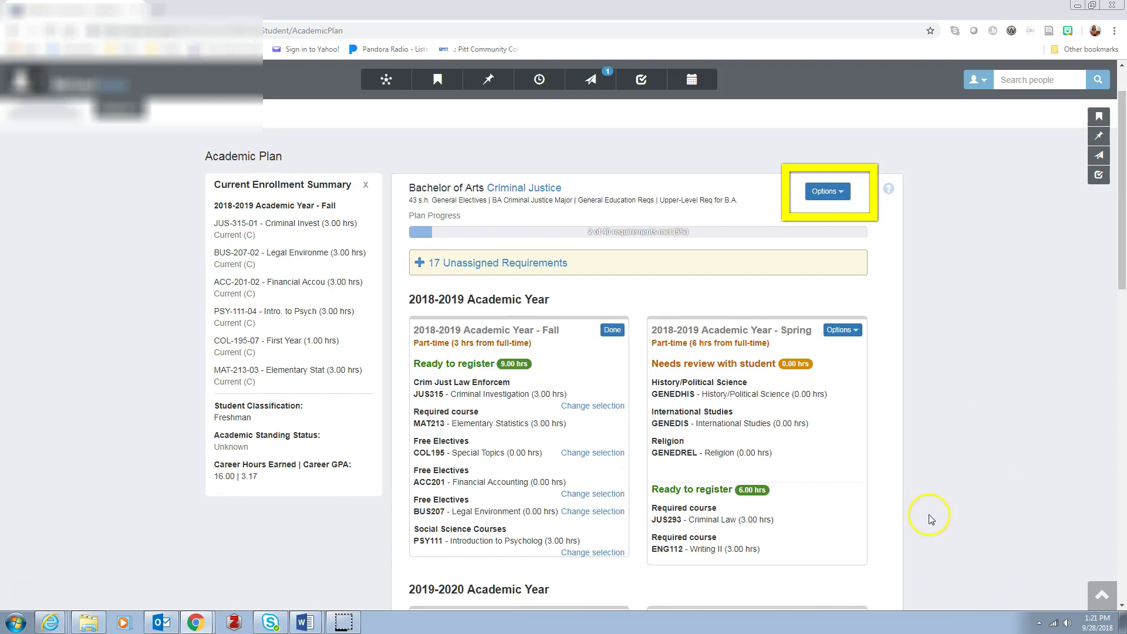
left_click(841, 192)
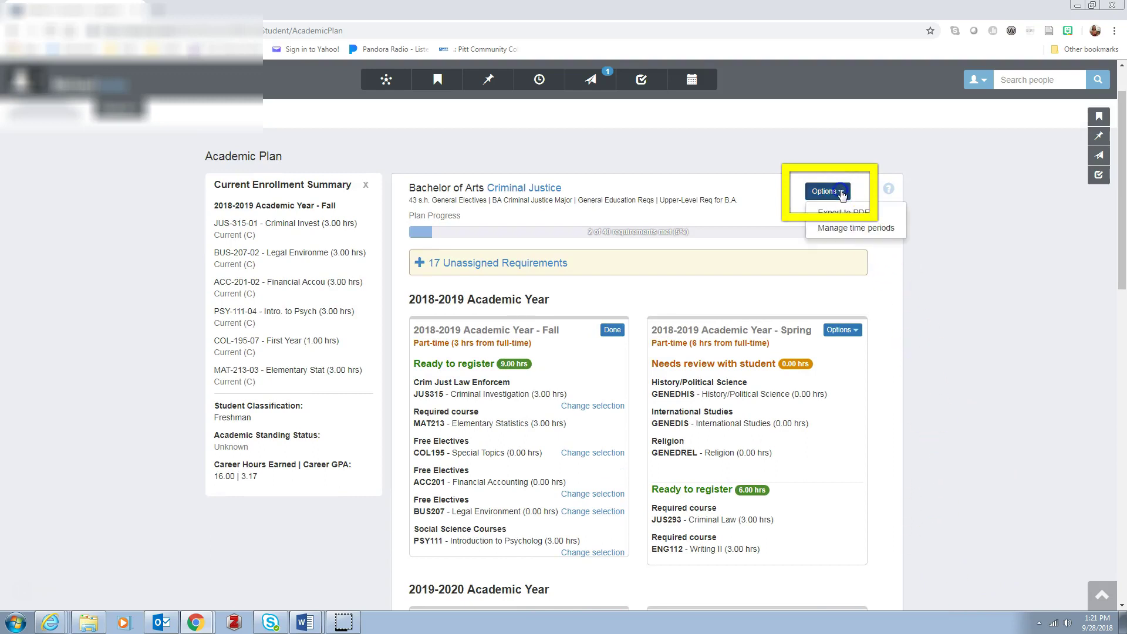
left_click(856, 229)
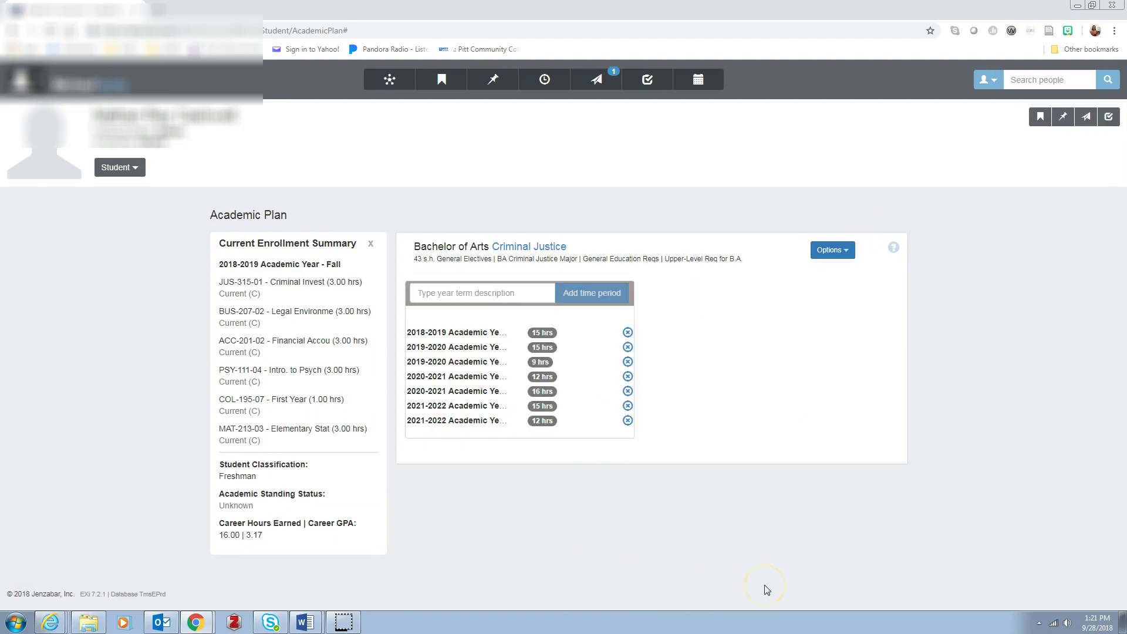
left_click(510, 292)
type("2018")
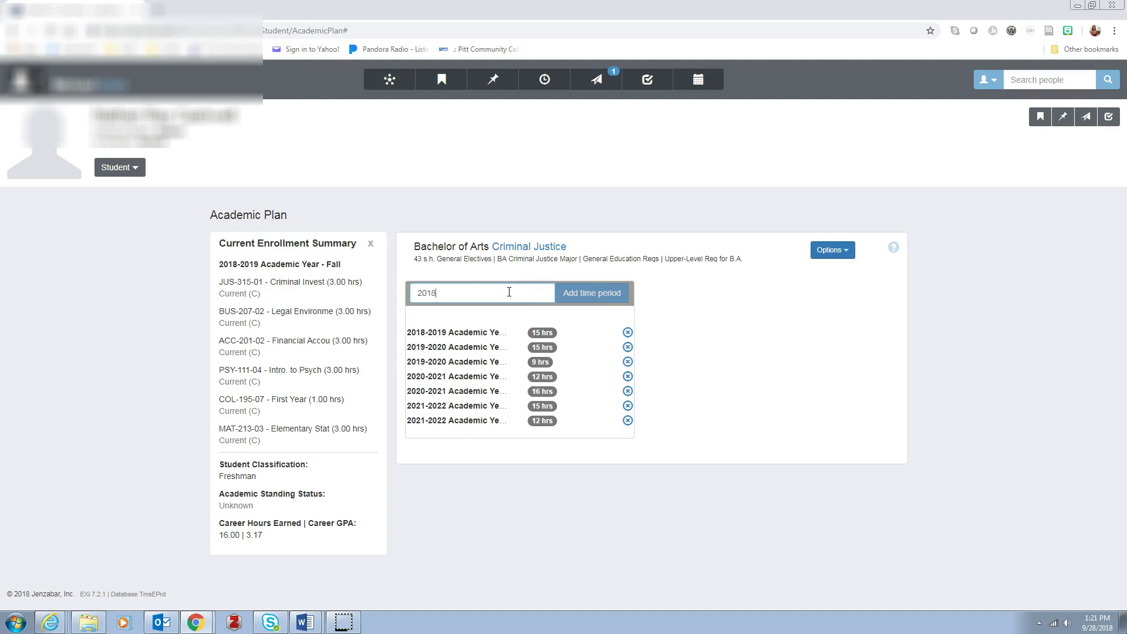
type("-2019")
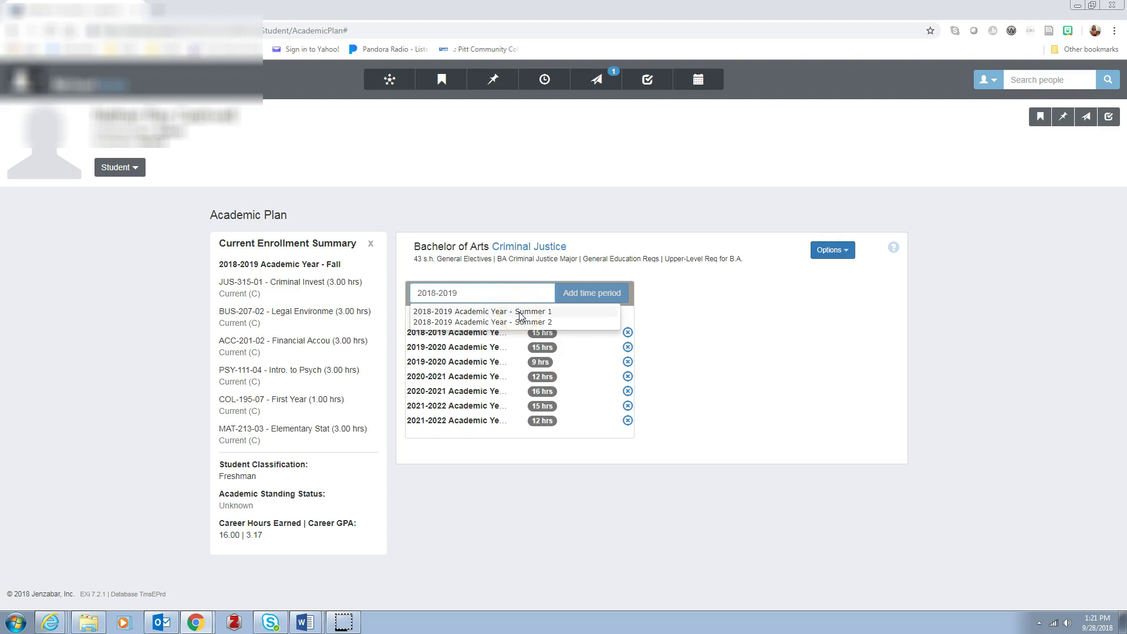
left_click(520, 315)
left_click(594, 292)
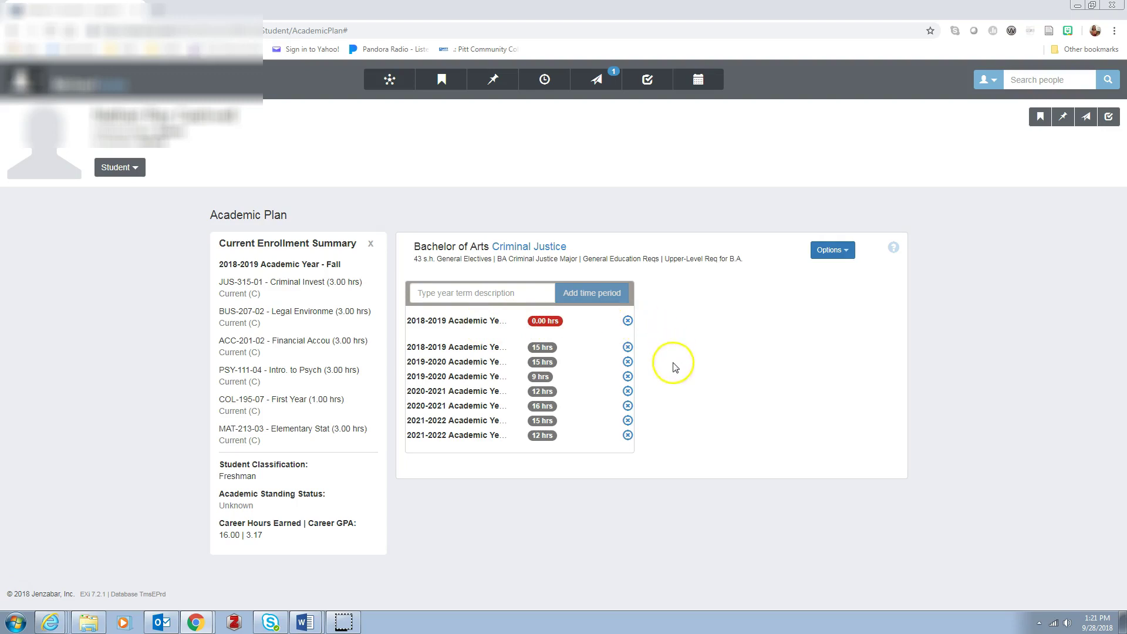
Return to the student's Academic Plan and look through its terms after the time period change.
left_click(120, 167)
left_click(152, 238)
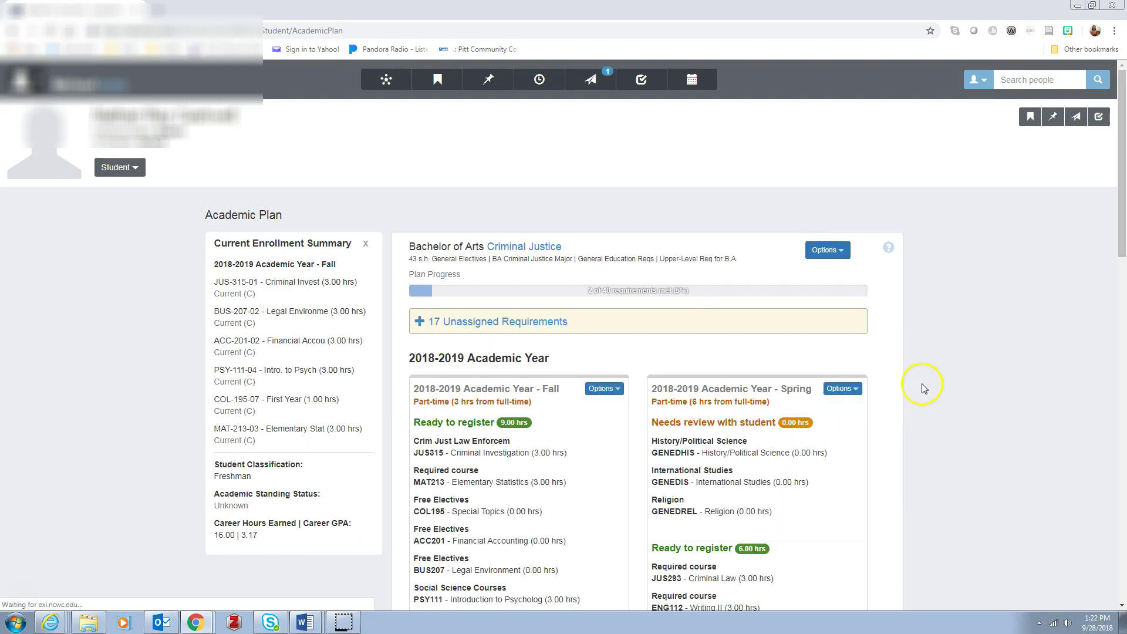
scroll(998, 420, "down", 2)
scroll(1003, 421, "down", 2)
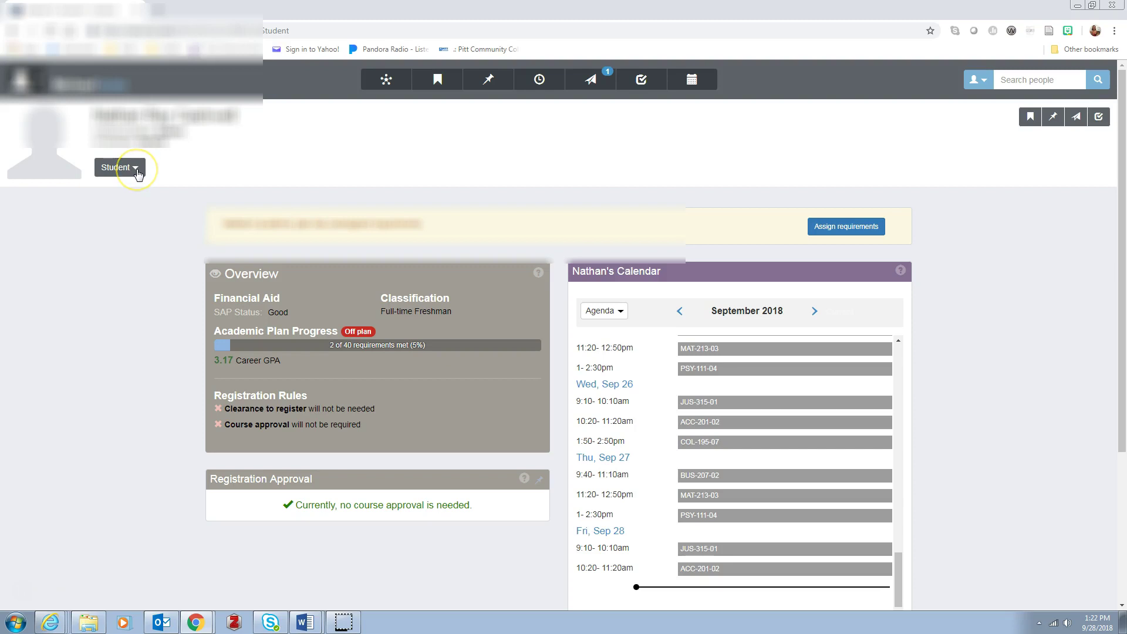
Open the student course list for the same advisee.
left_click(136, 169)
left_click(160, 211)
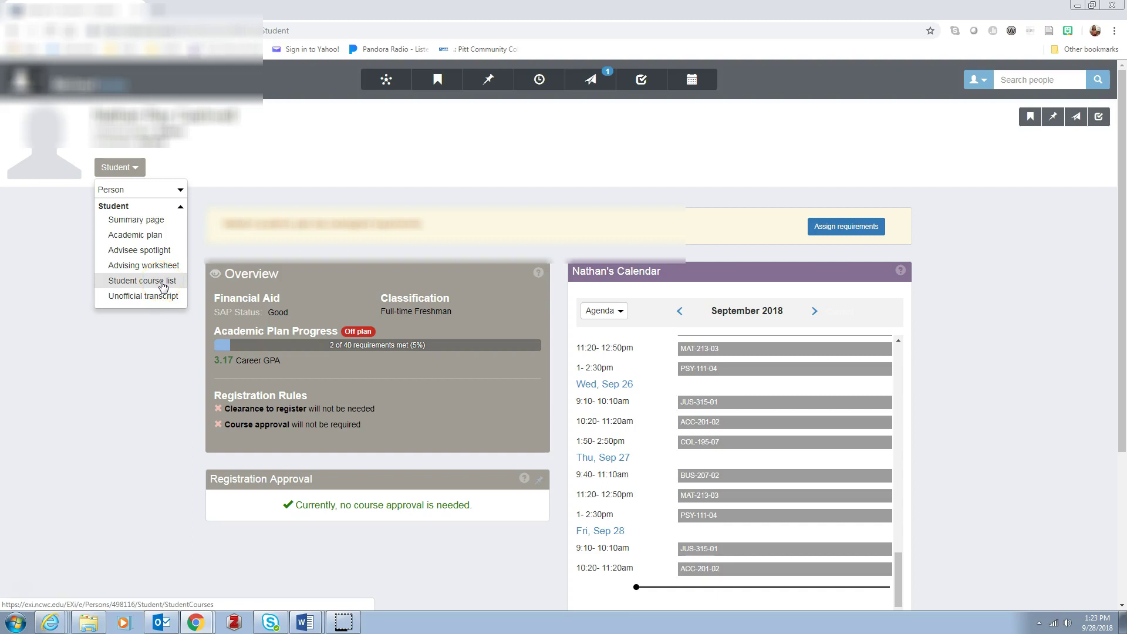
left_click(164, 286)
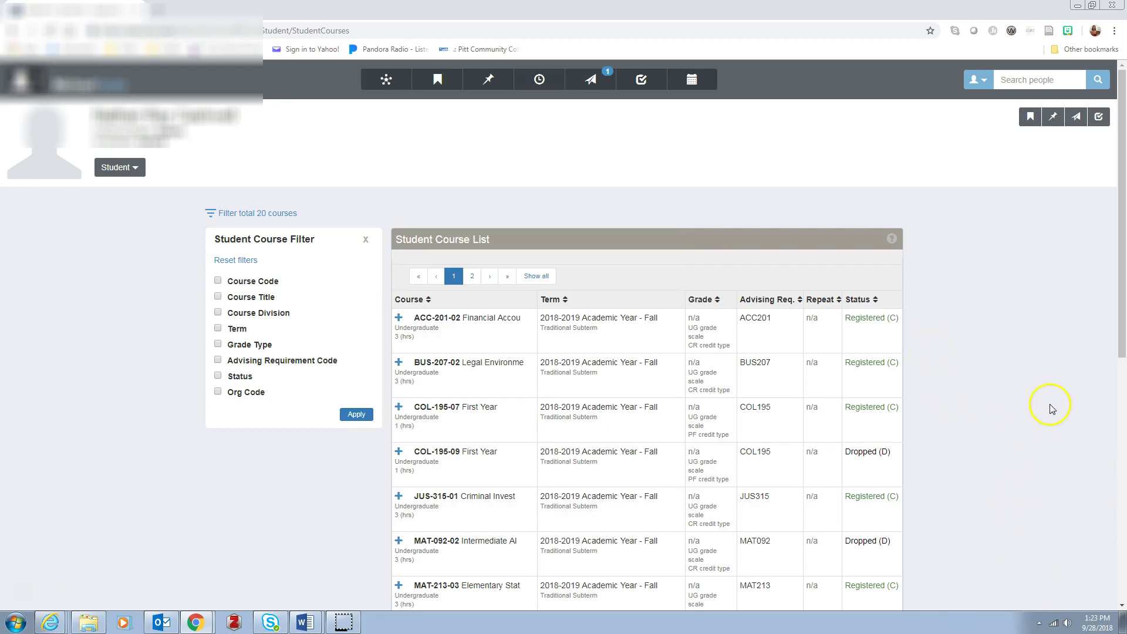
Look through the student course list, reviewing the terms, grades, advising requirements and statuses of the courses.
scroll(959, 483, "down", 1)
scroll(961, 483, "down", 3)
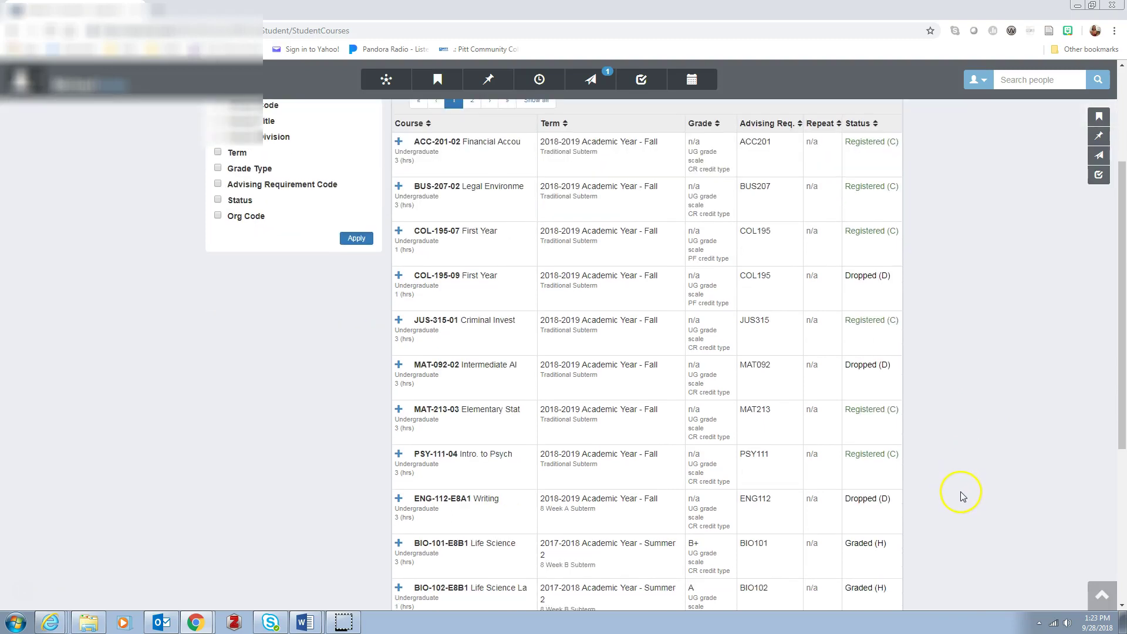
scroll(969, 505, "up", 4)
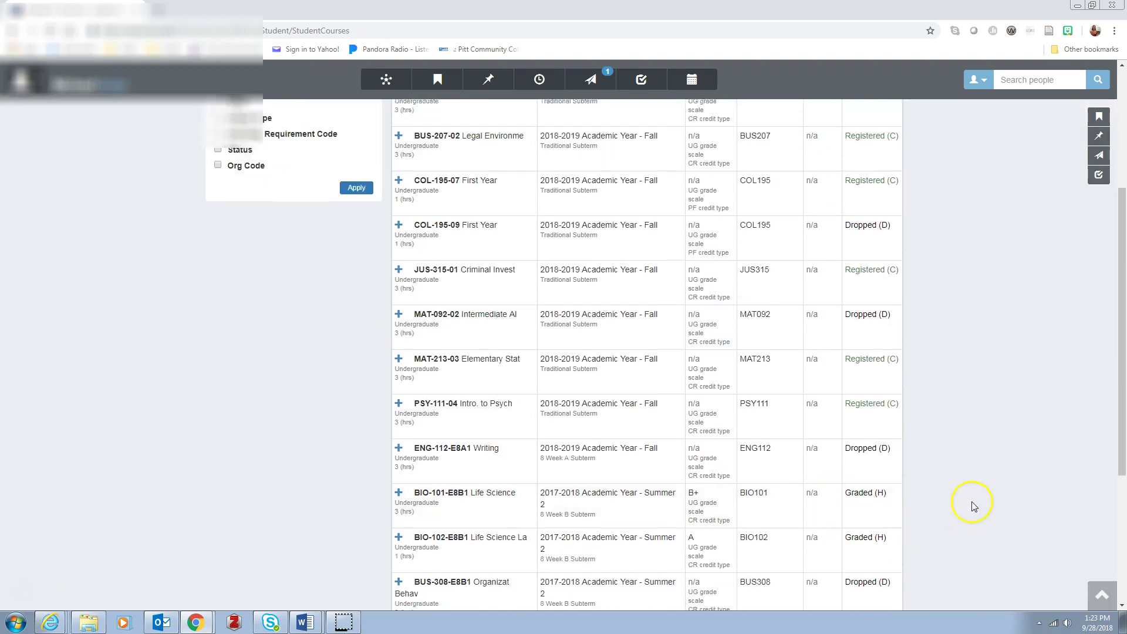
scroll(977, 455, "down", 7)
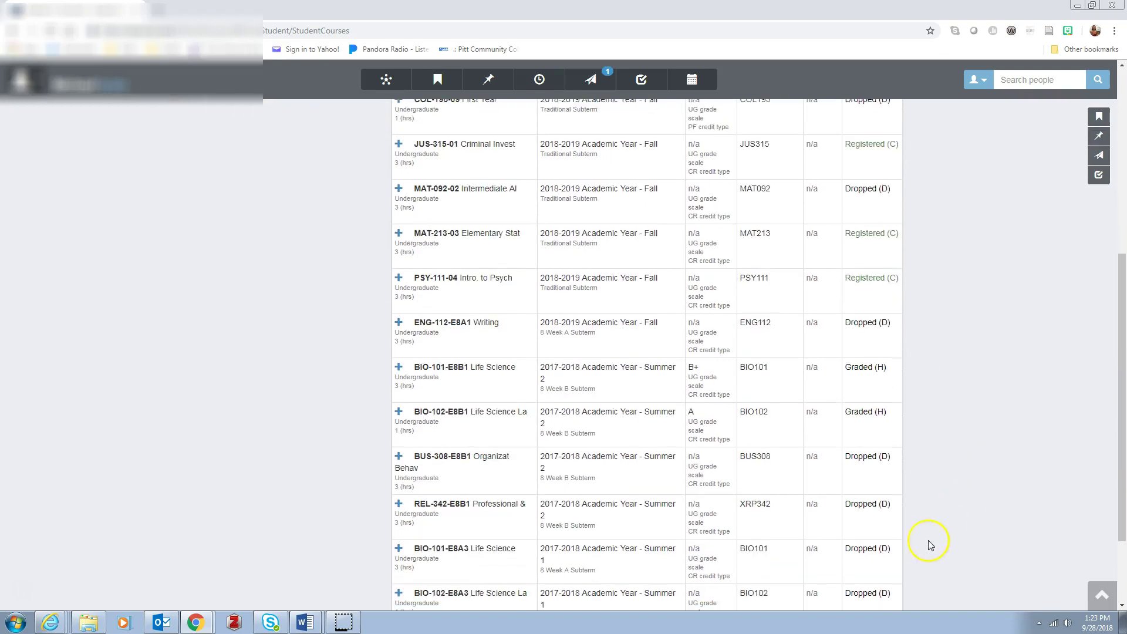
scroll(903, 544, "down", 1)
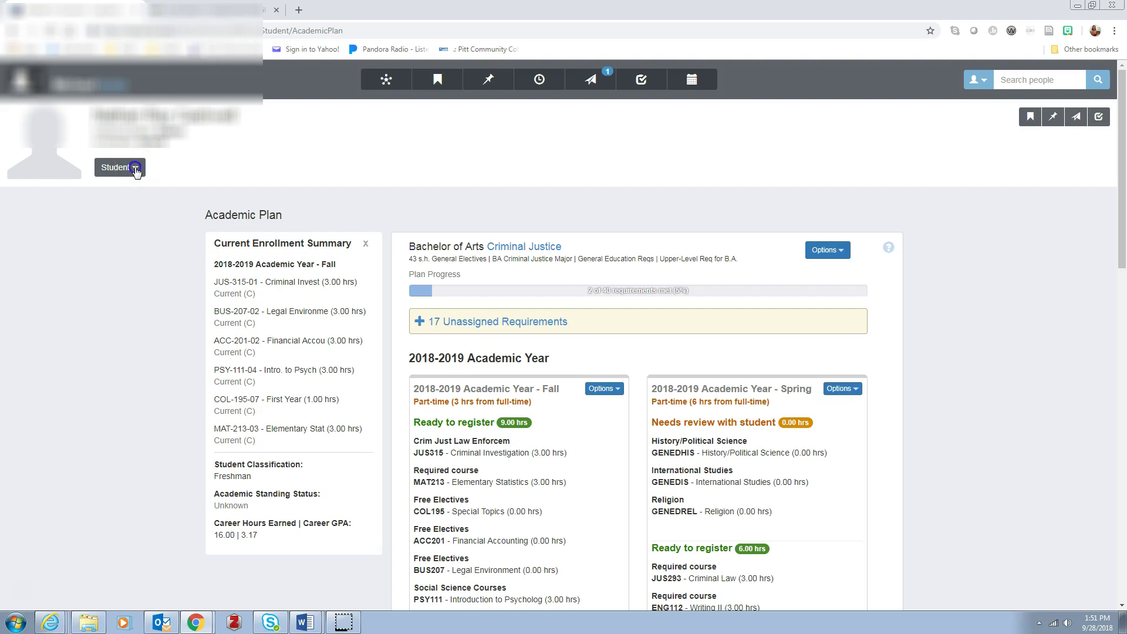
Open the student's advising worksheet report for the same advisee.
left_click(135, 169)
left_click(138, 206)
left_click(154, 267)
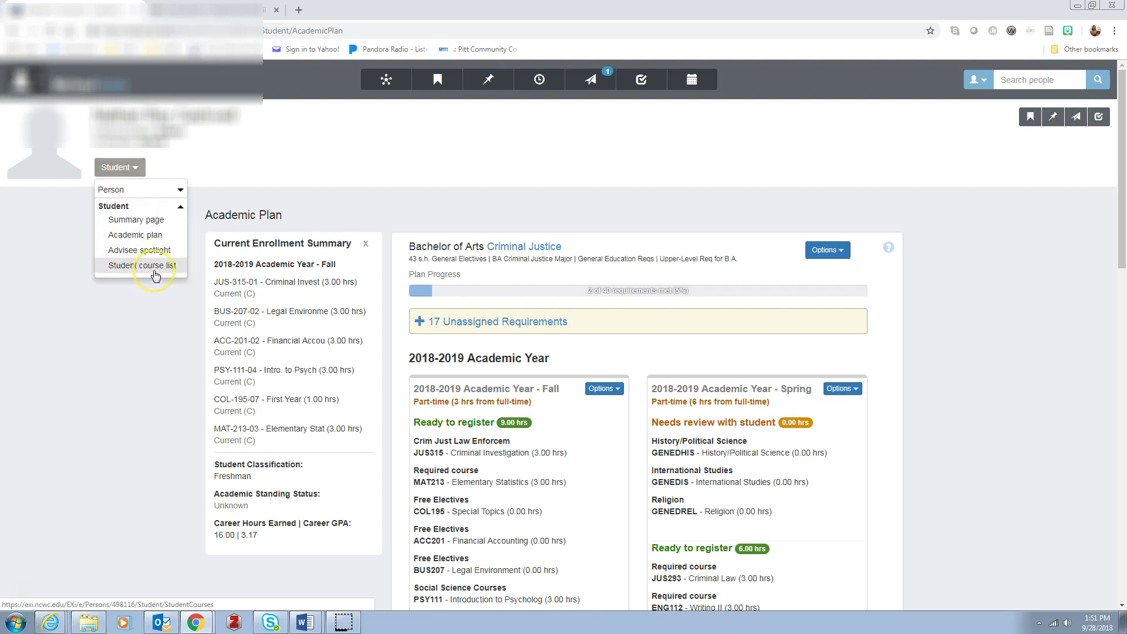
left_click(163, 267)
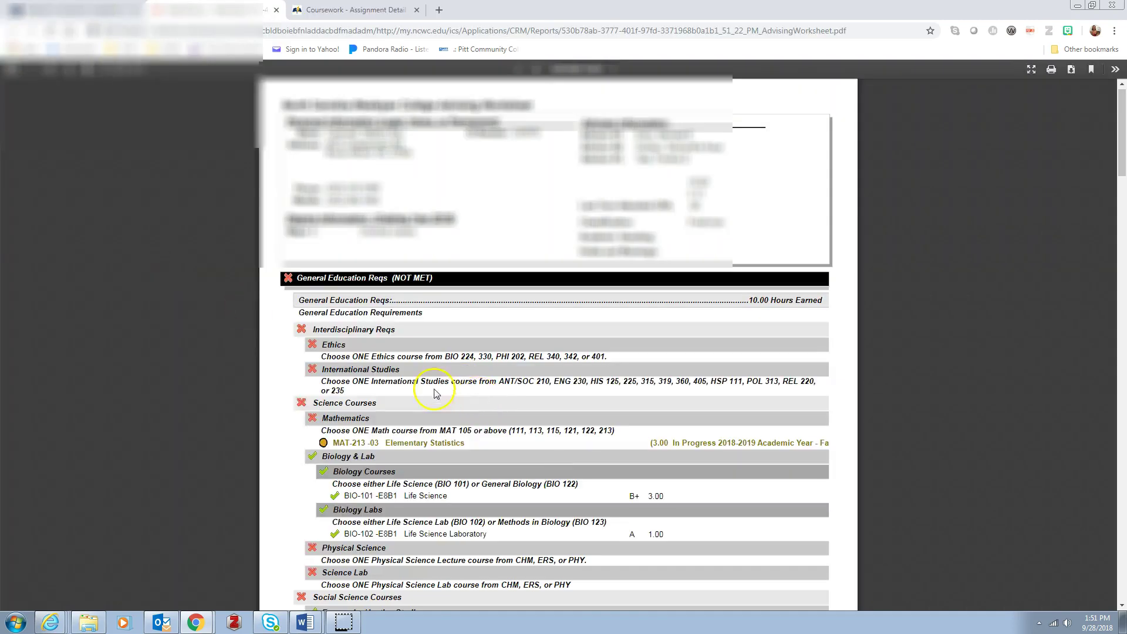
Examine the General Education and BA Criminal Justice Major requirements in the advising worksheet, and close the report.
left_click(669, 278)
scroll(794, 296, "down", 1)
scroll(795, 297, "down", 10)
left_click(796, 359)
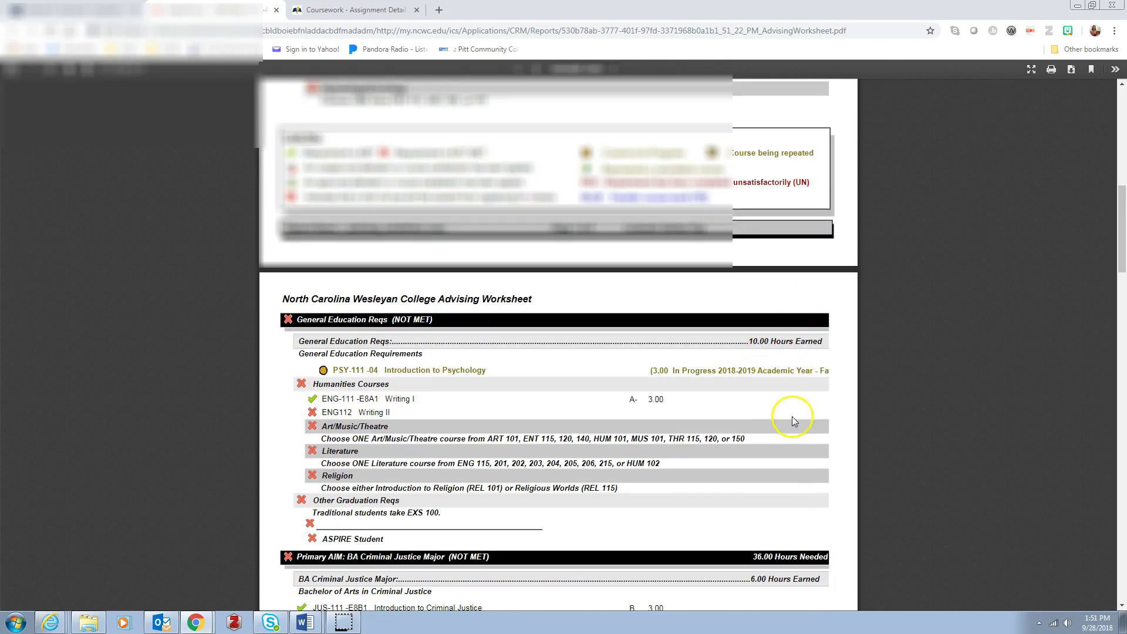
key("ctrl+w")
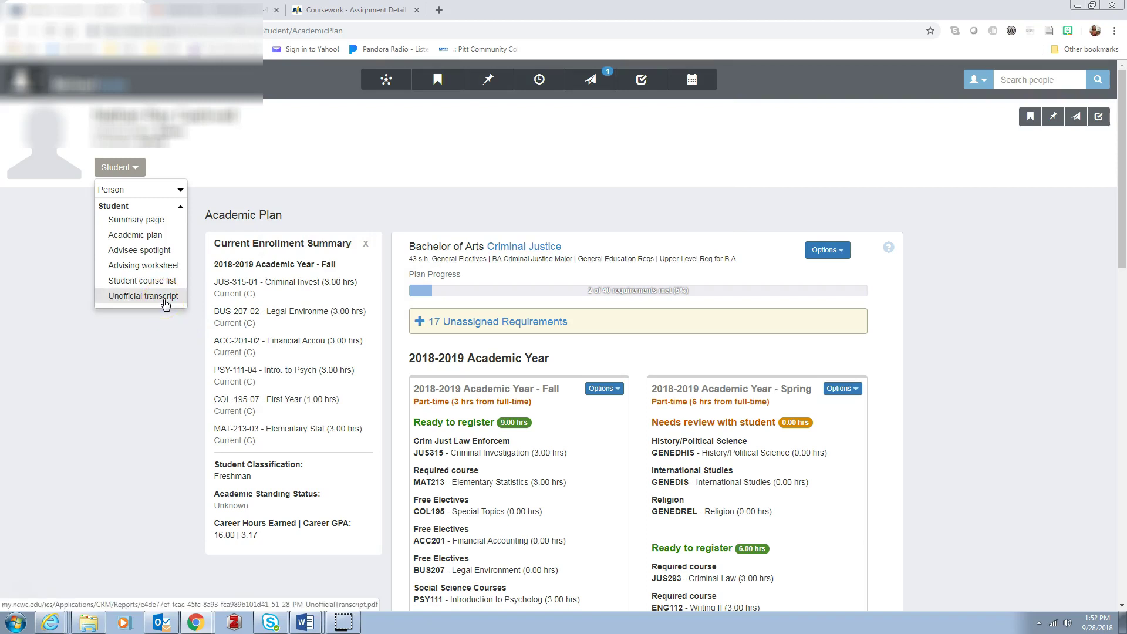
left_click(276, 10)
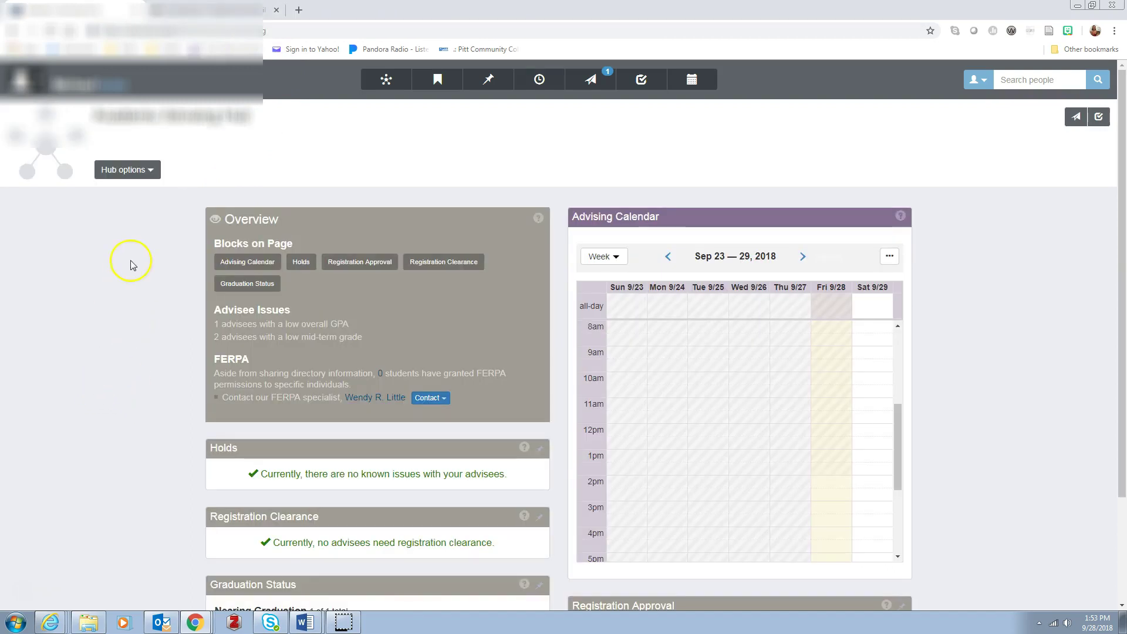
Open the Cast Appointment Blocks page of the Academic Advising Hub.
left_click(151, 170)
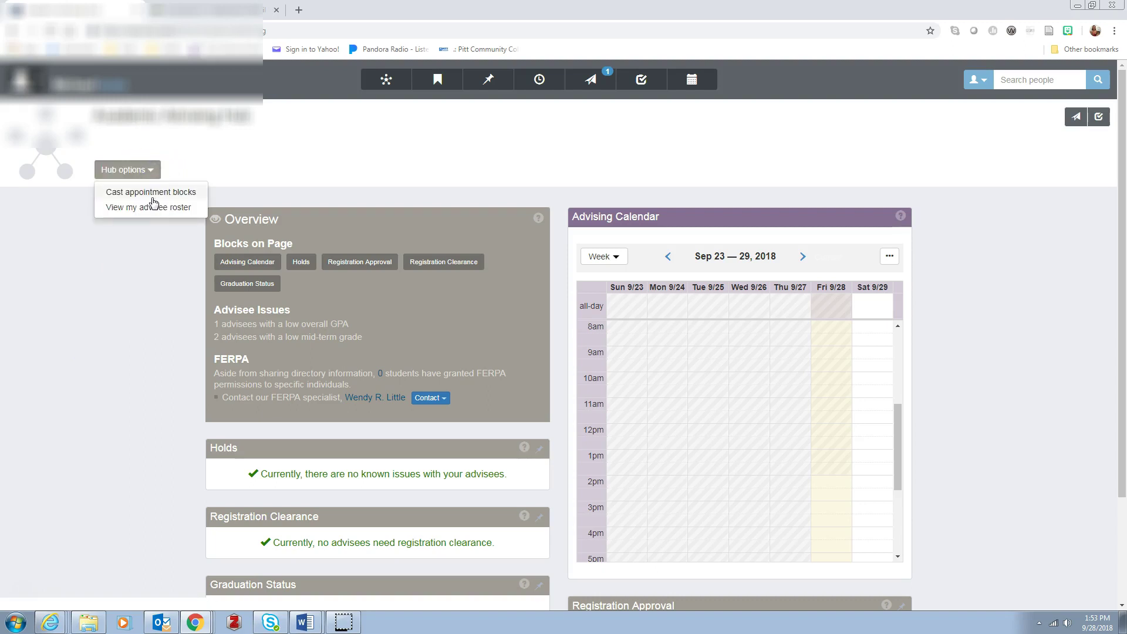
left_click(162, 197)
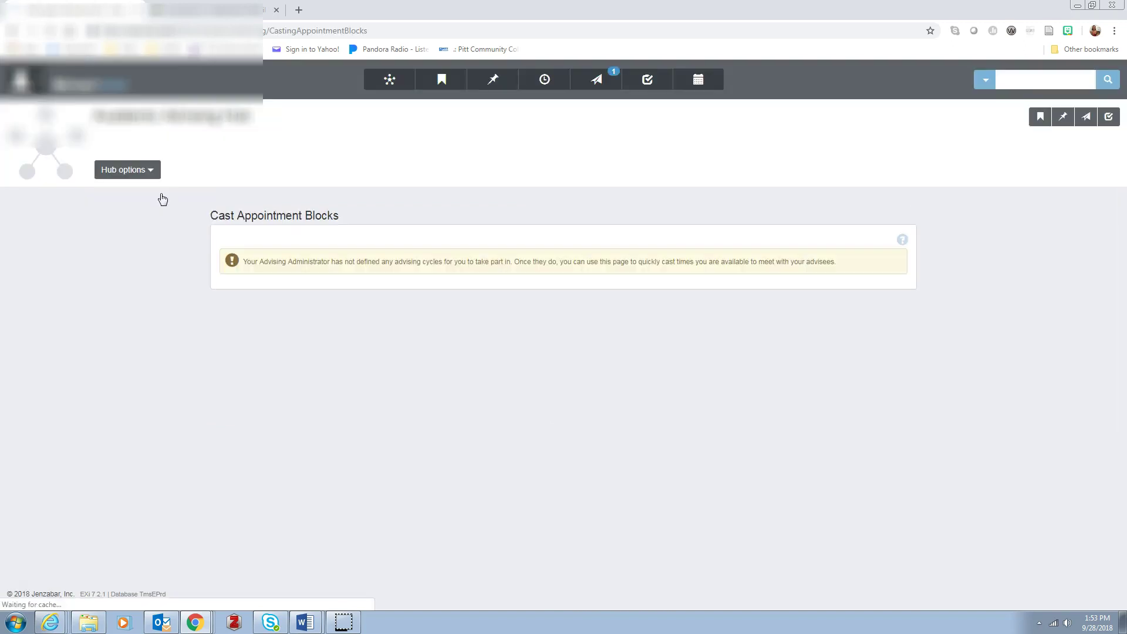
left_click(397, 419)
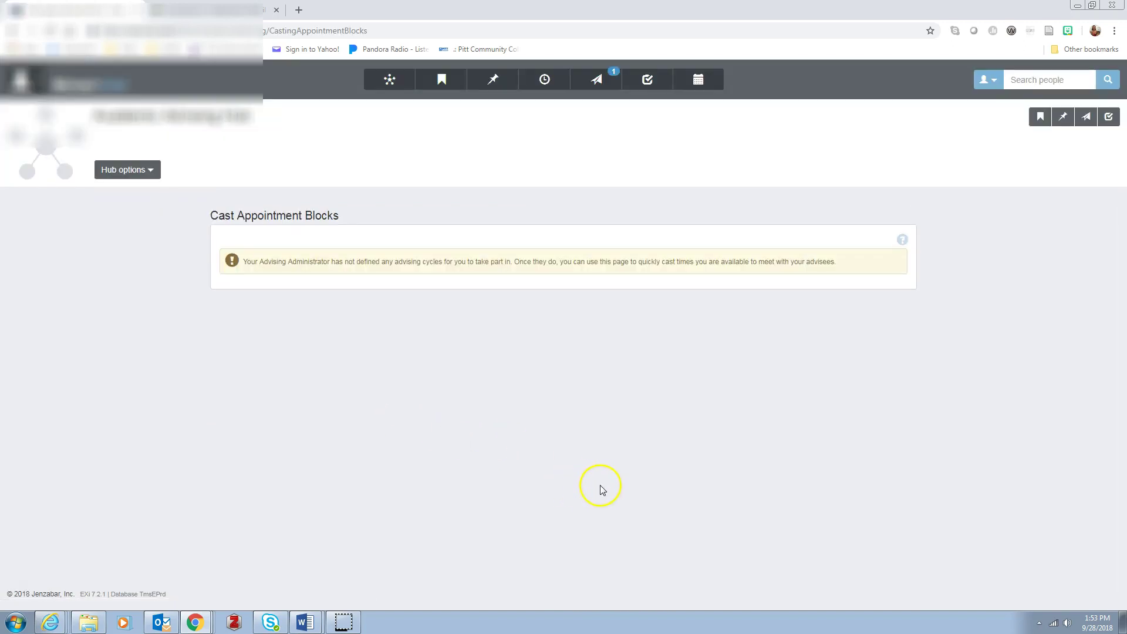